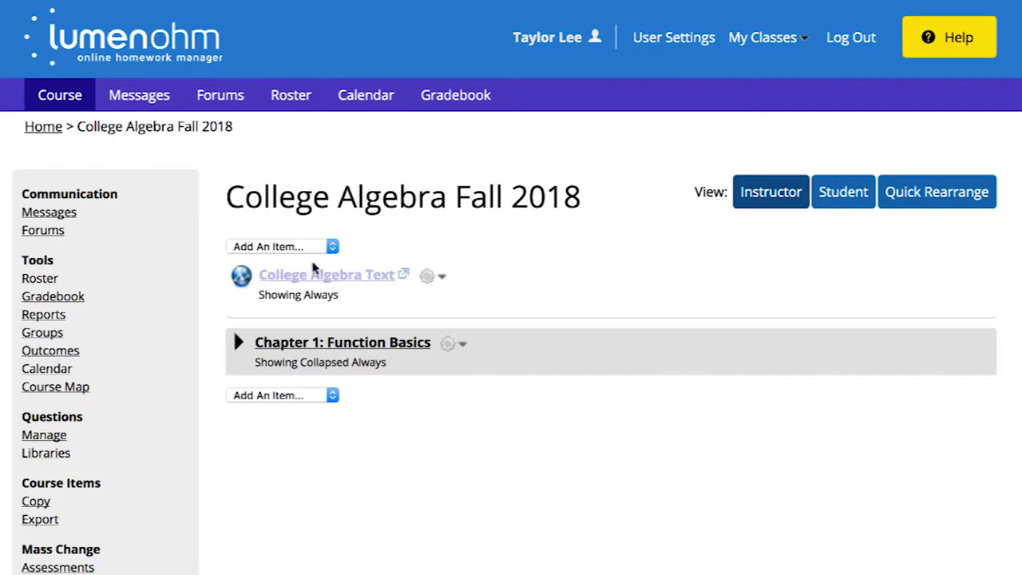
- Add a block titled "General Course Materials" to the top of the course page, keeping its default display settings
{"action": "left_click", "coordinate": [300, 250]}
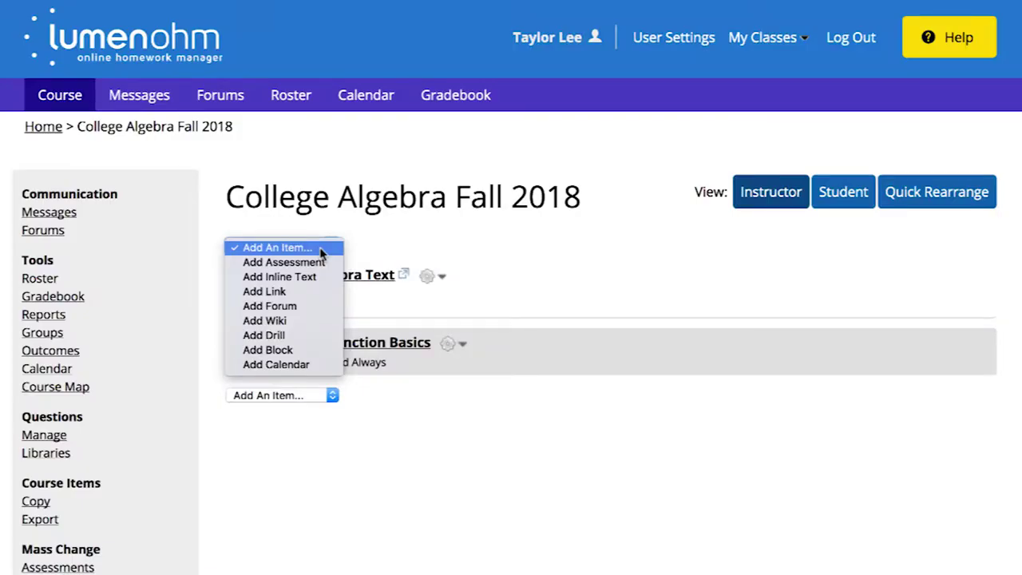
{"action": "left_click", "coordinate": [309, 350]}
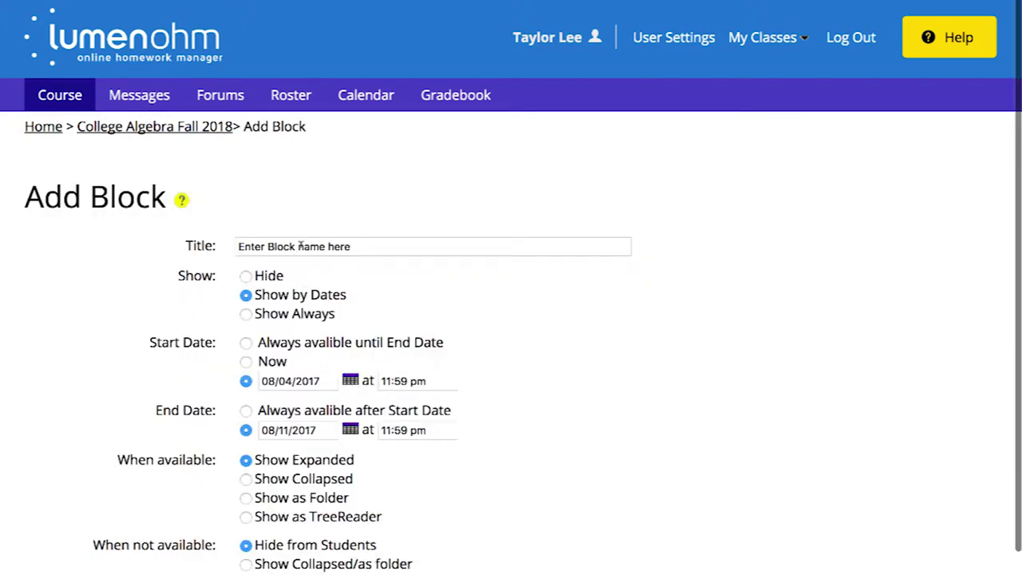
{"action": "triple_click", "coordinate": [300, 246]}
{"action": "type", "text": "Gene"}
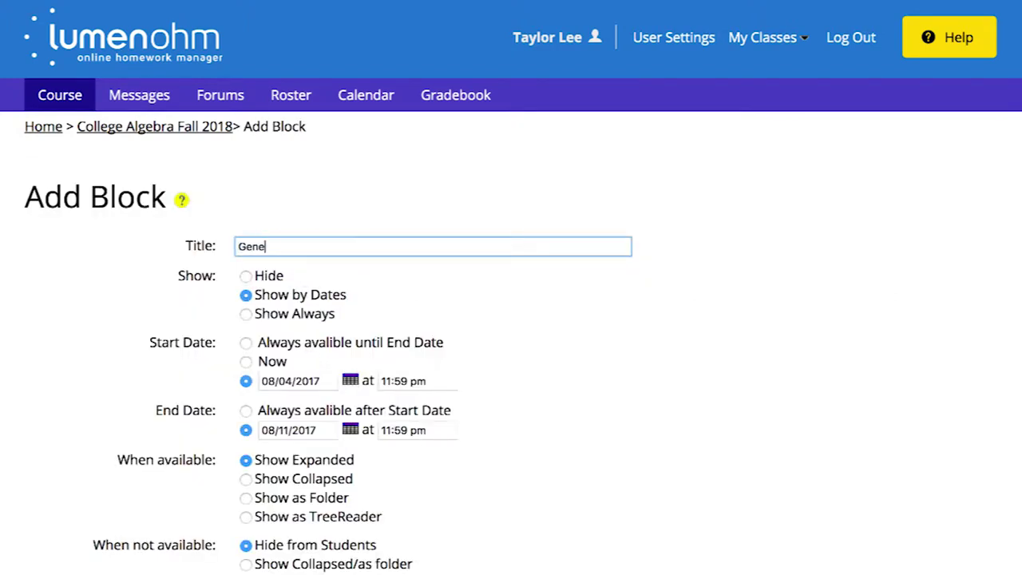
{"action": "type", "text": "ral Course Materials"}
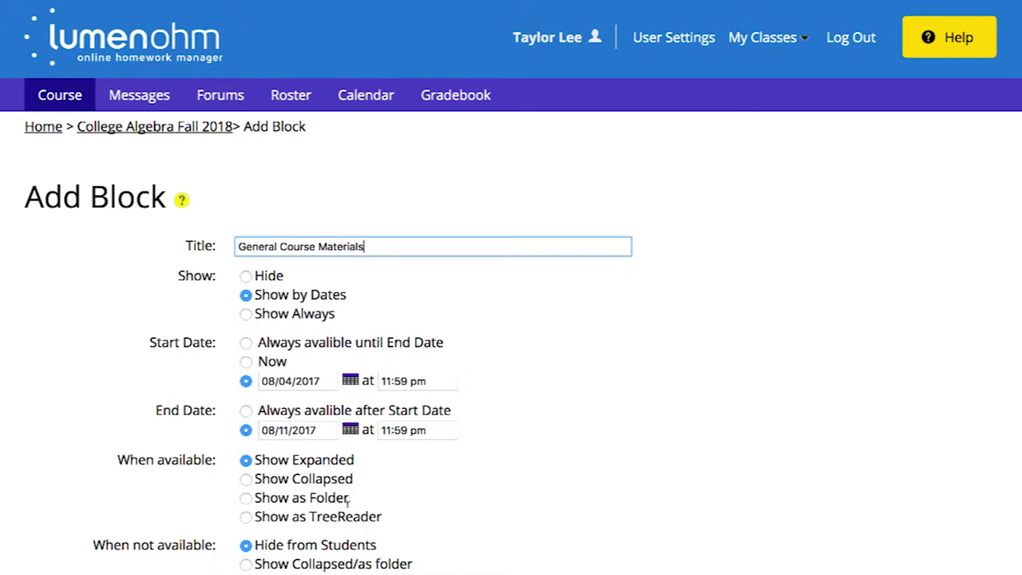
{"action": "scroll", "coordinate": [347, 511], "scroll_direction": "down", "scroll_amount": 2}
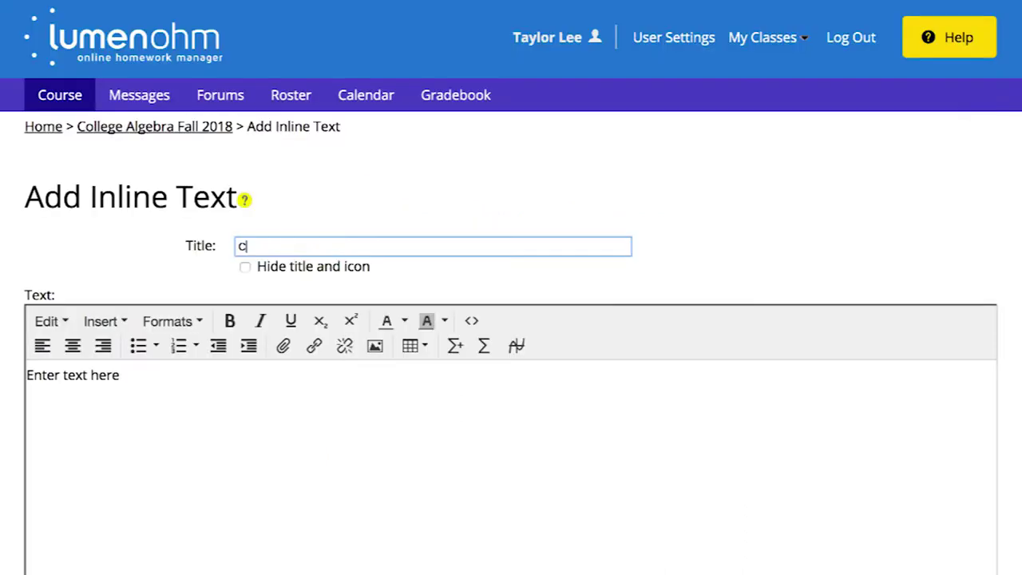
- Create an inline text item titled "Course Syllabus" containing "Check back here!" and the YouTube video link two lines below it
{"action": "key", "text": "Tab"}
{"action": "left_click", "coordinate": [263, 400]}
{"action": "type", "text": "Check back here!"}
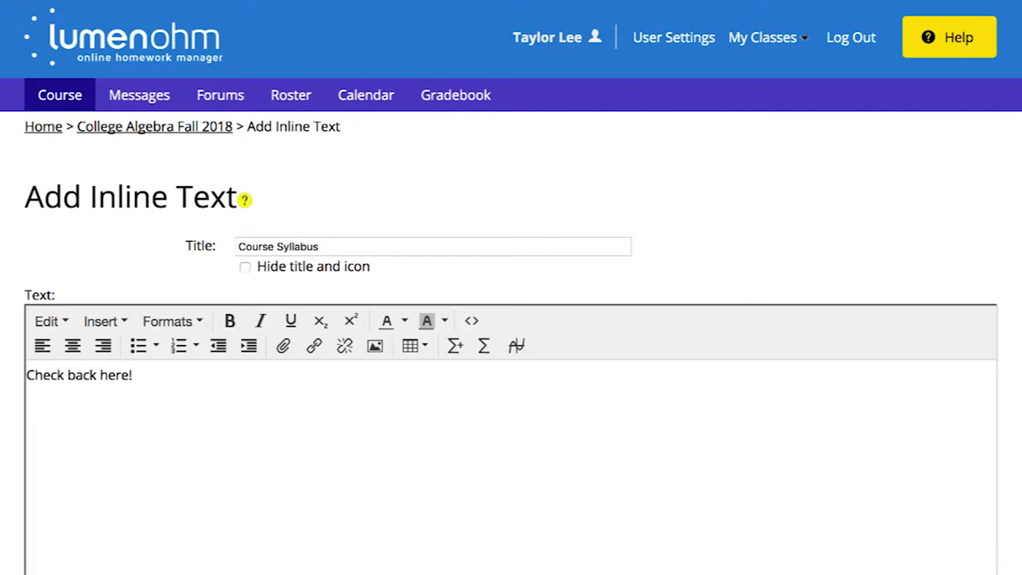
{"action": "key", "text": "Return"}
{"action": "key", "text": "Return"}
{"action": "type", "text": "https://www.youtube.com/watch?v=O9HXGy5N5ik&list=PLROOIV7hGpZhvKNyF_pqjwiJ6PR-ByyQj"}
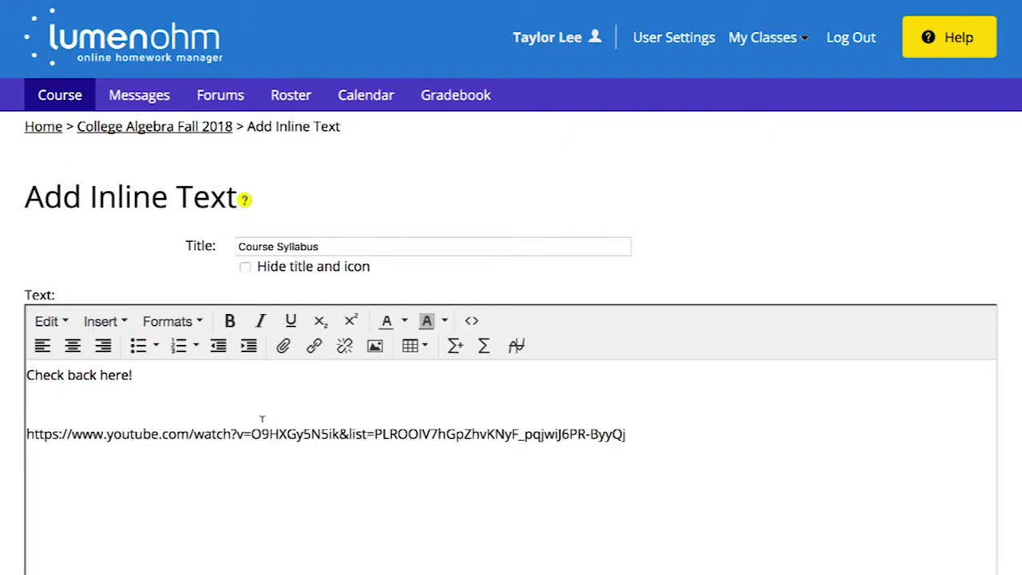
{"action": "scroll", "coordinate": [262, 418], "scroll_direction": "down", "scroll_amount": 5}
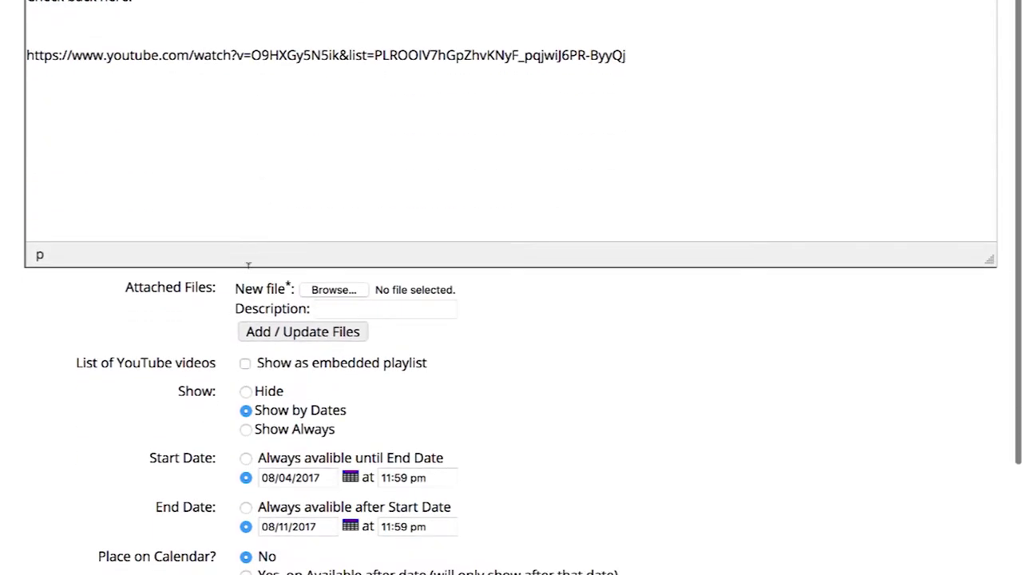
{"action": "left_click", "coordinate": [245, 364]}
{"action": "left_click", "coordinate": [246, 367]}
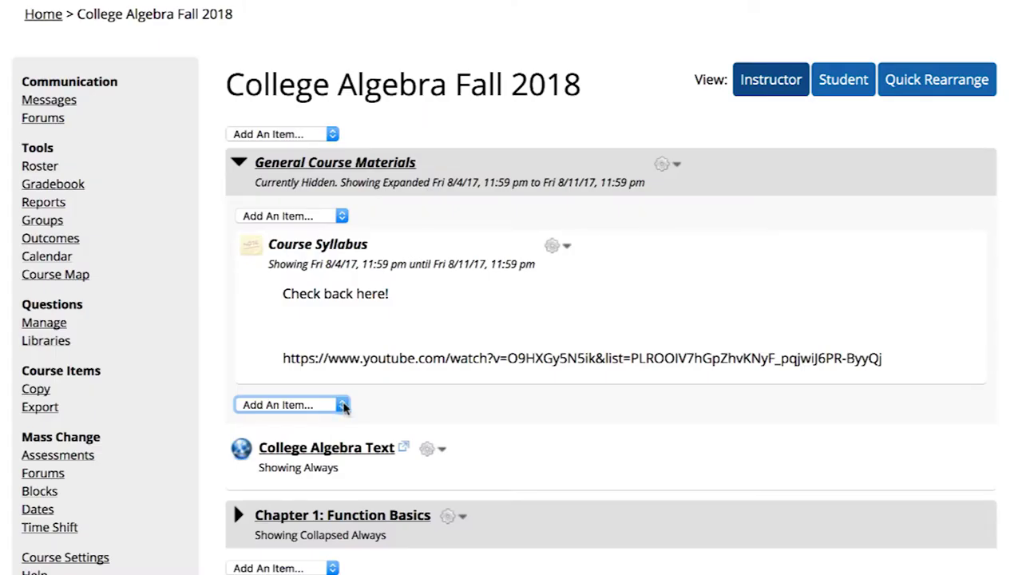
- Start a link item in the General Course Materials block, titled "Math Video", with a summary crediting the video's author
{"action": "left_click", "coordinate": [338, 408]}
{"action": "left_click", "coordinate": [338, 456]}
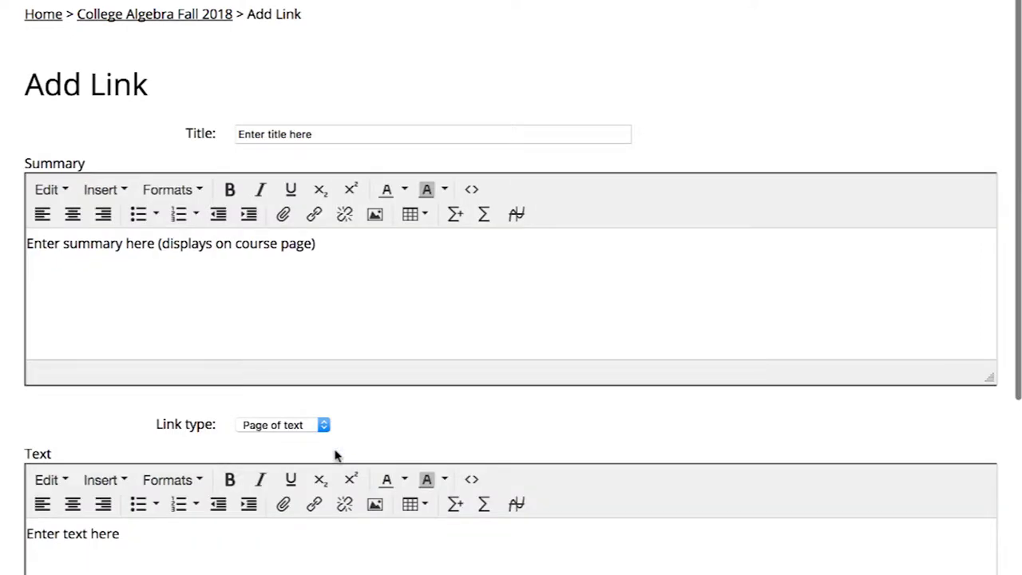
{"action": "triple_click", "coordinate": [347, 134]}
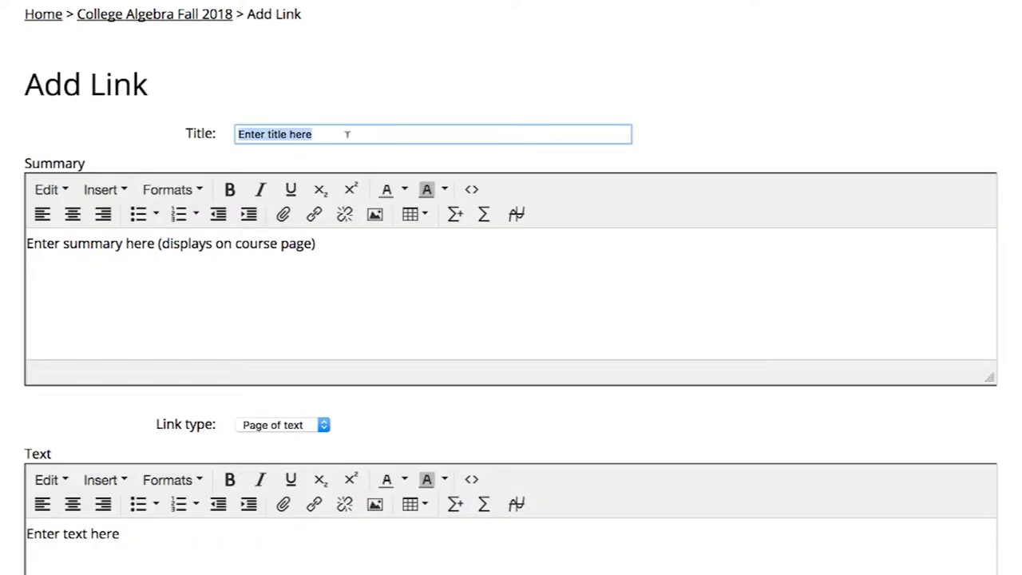
{"action": "key", "text": "BackSpace"}
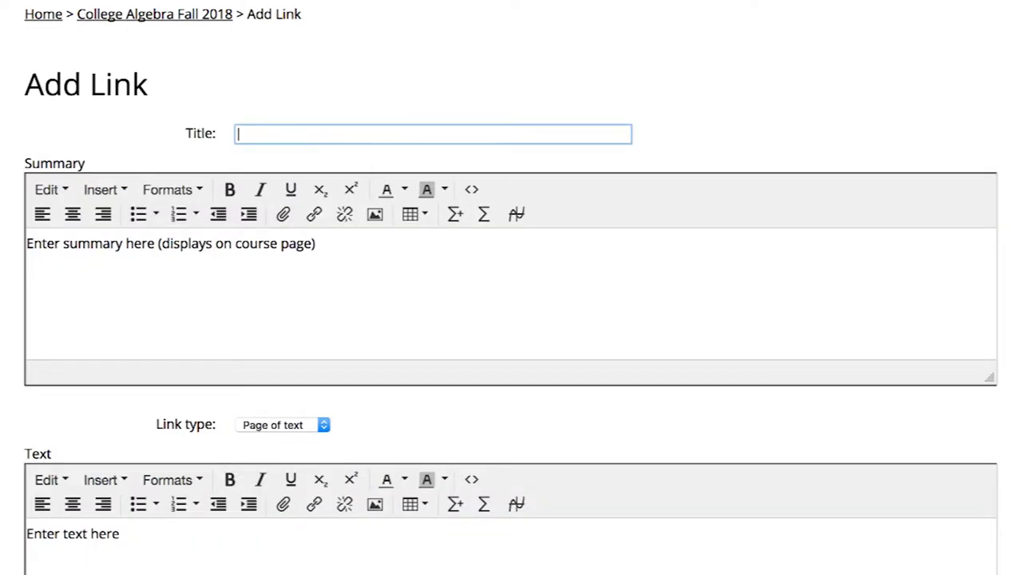
{"action": "type", "text": "Math Video"}
{"action": "left_click", "coordinate": [338, 287]}
{"action": "triple_click", "coordinate": [360, 270]}
{"action": "type", "text": "Video by James Sousa"}
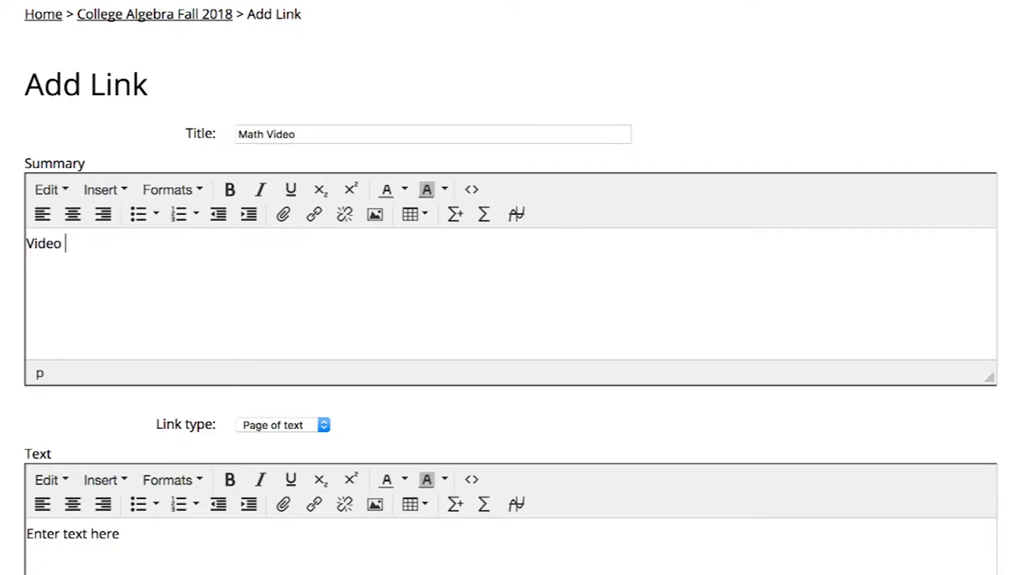
- Switch the Math Video link type to one that takes a web address, enter the YouTube video's URL and save the link
{"action": "left_click", "coordinate": [280, 425]}
{"action": "left_click", "coordinate": [284, 428]}
{"action": "left_click", "coordinate": [329, 442]}
{"action": "left_click", "coordinate": [329, 454]}
{"action": "type", "text": "https://www.youtube.com/watch?v=O9HXGySN6k&list=PLROOiV7hQpZhvKNyF_pqjwU8PR-8yyQj"}
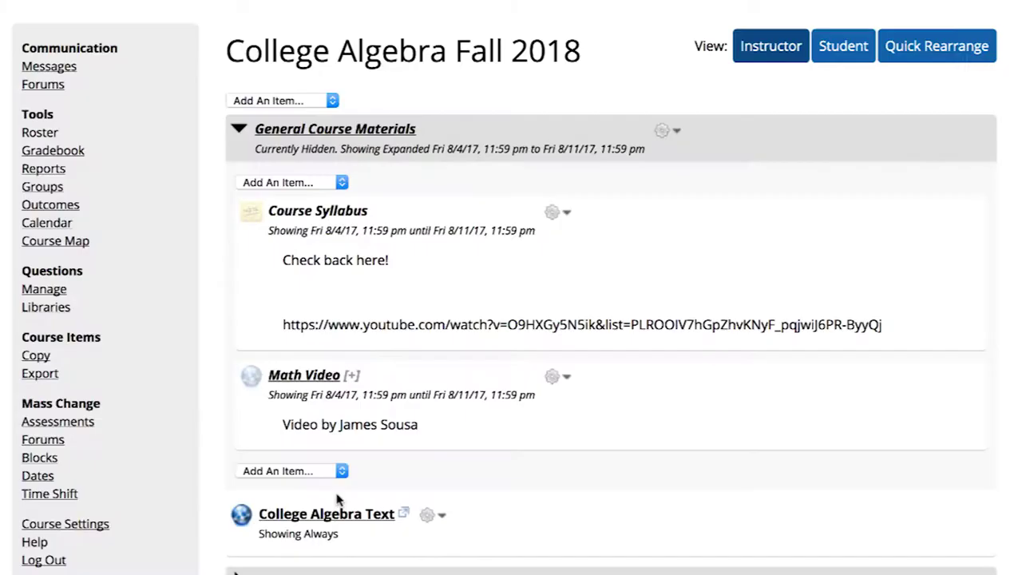
- Create an assessment named "Section 1.1" in the General Course Materials block, keeping the default dates and review setting
{"action": "left_click", "coordinate": [339, 473]}
{"action": "left_click", "coordinate": [335, 489]}
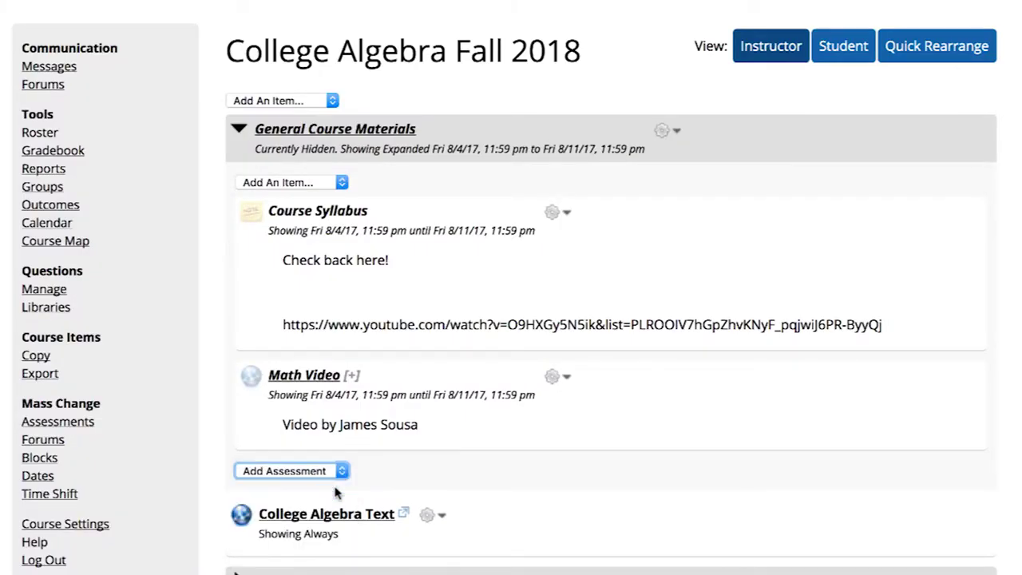
{"action": "left_click_drag", "start_coordinate": [356, 136], "coordinate": [324, 121]}
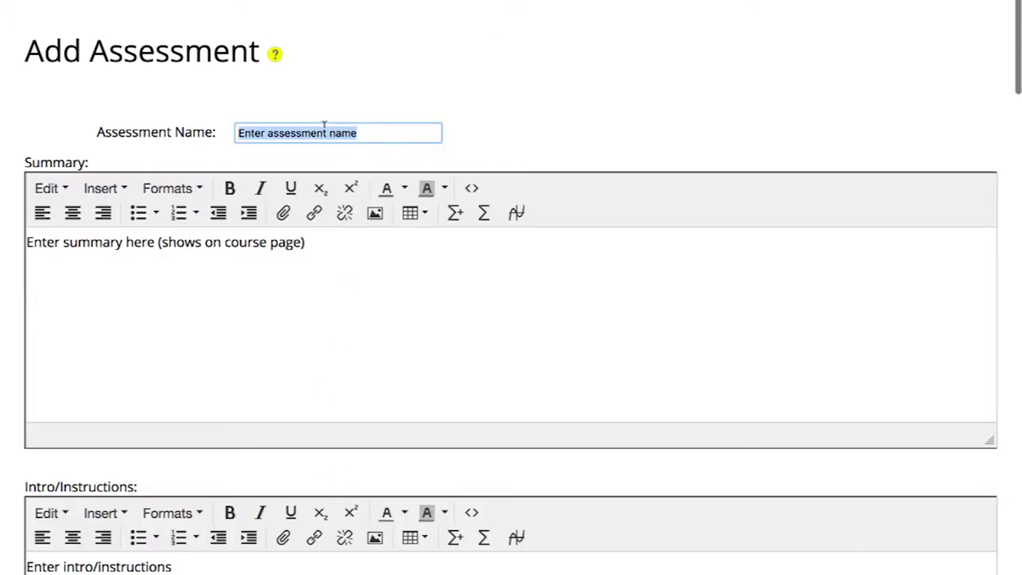
{"action": "type", "text": "Section 1.1"}
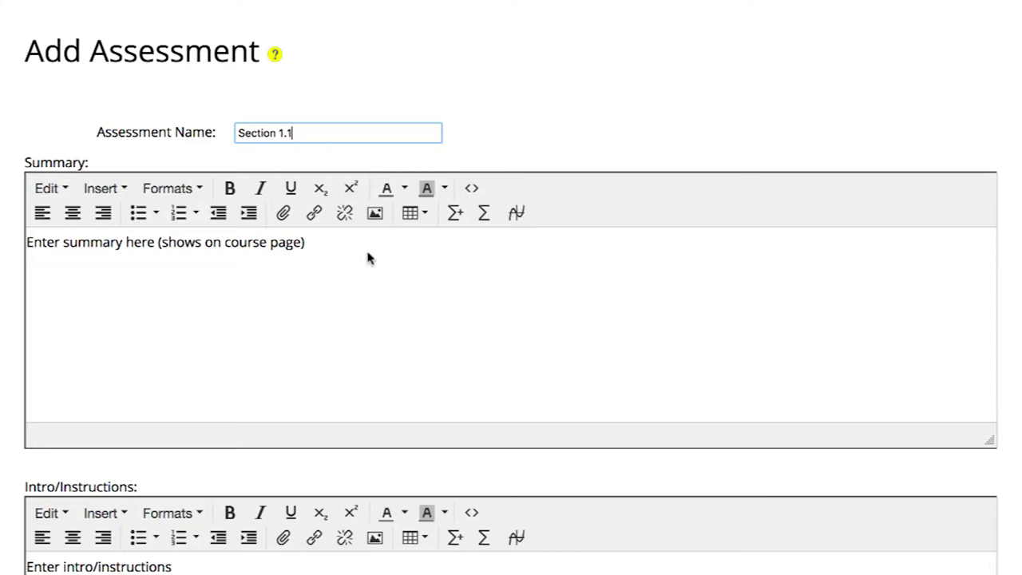
{"action": "scroll", "coordinate": [381, 282], "scroll_direction": "down", "scroll_amount": 6}
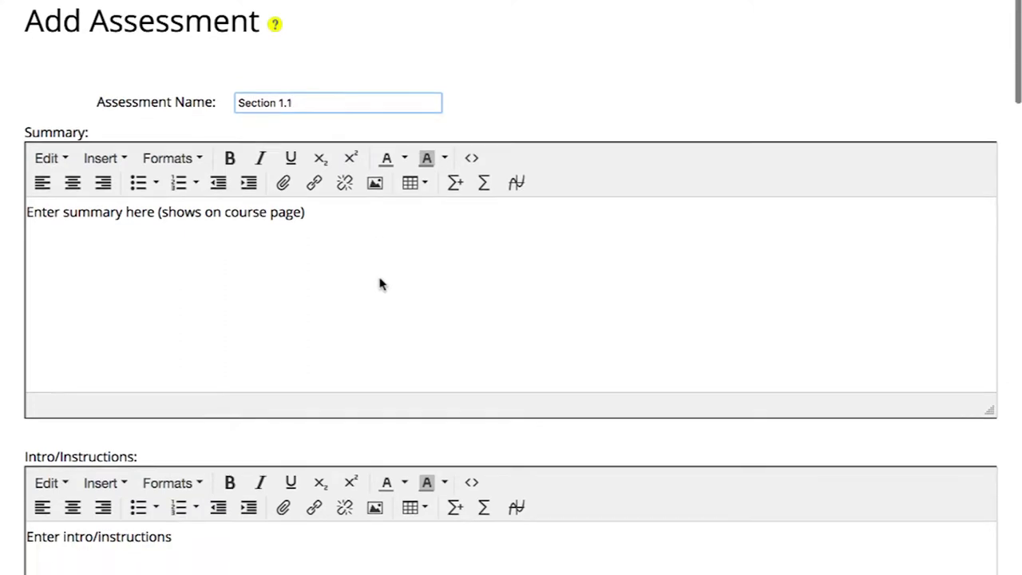
{"action": "scroll", "coordinate": [380, 284], "scroll_direction": "down", "scroll_amount": 1}
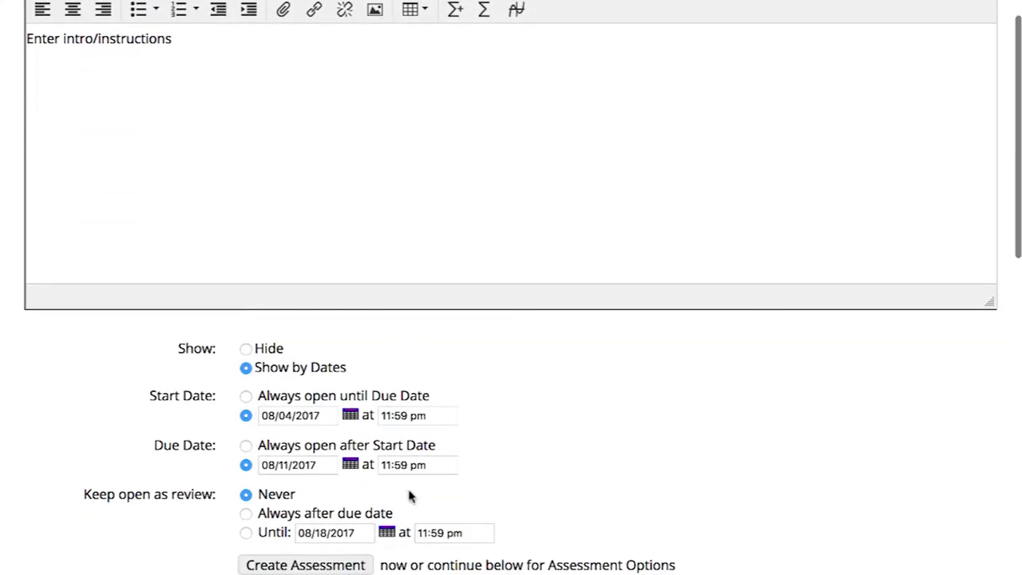
{"action": "scroll", "coordinate": [409, 502], "scroll_direction": "down", "scroll_amount": 1}
{"action": "scroll", "coordinate": [409, 502], "scroll_direction": "down", "scroll_amount": 2}
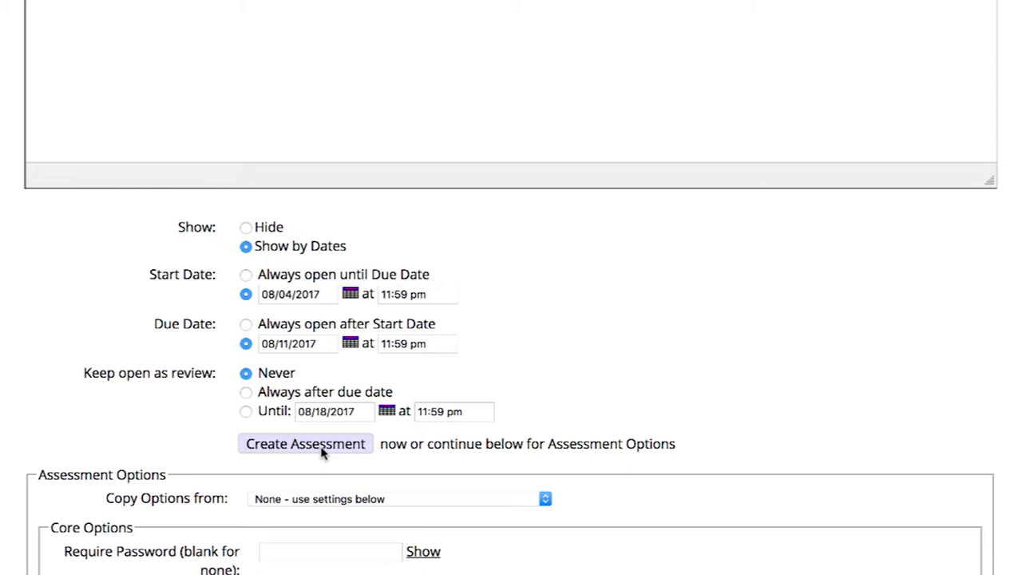
{"action": "left_click", "coordinate": [324, 453]}
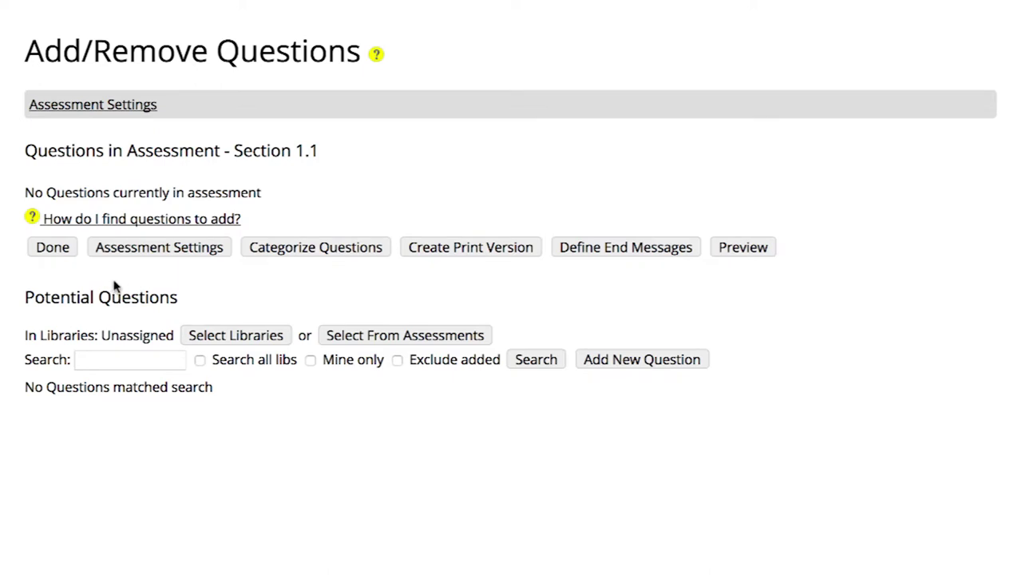
- Select the "Combining like terms" and "Distribution" libraries under Algebra Basics and list their potential questions
{"action": "left_click", "coordinate": [228, 337]}
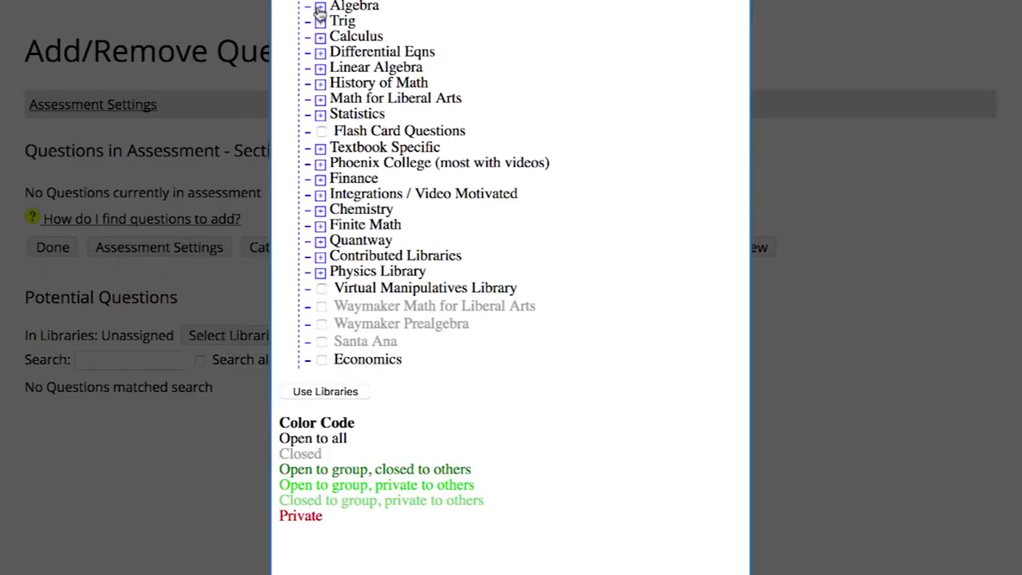
{"action": "left_click", "coordinate": [320, 7]}
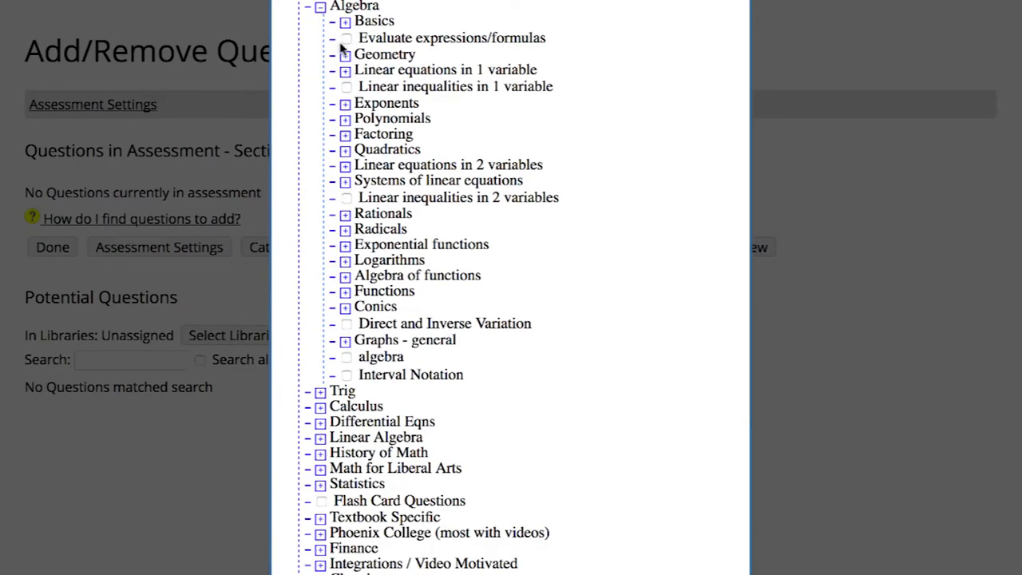
{"action": "left_click", "coordinate": [345, 21]}
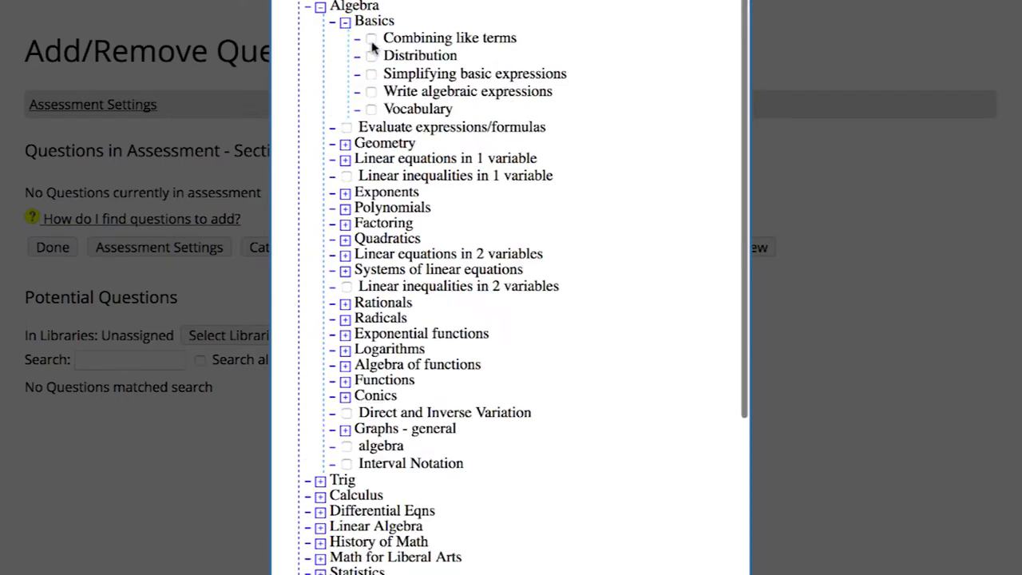
{"action": "left_click", "coordinate": [371, 38]}
{"action": "left_click", "coordinate": [372, 55]}
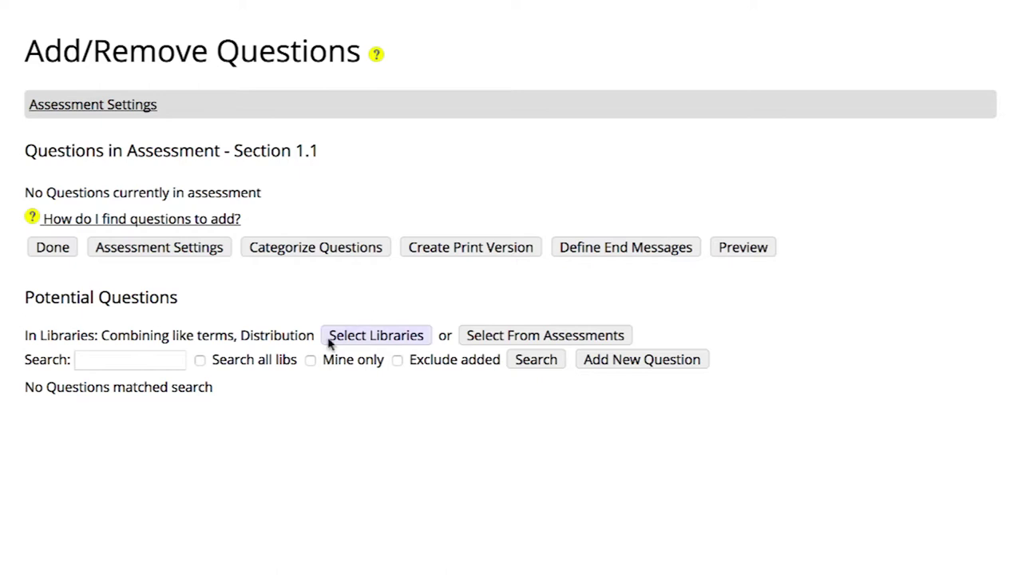
{"action": "left_click", "coordinate": [540, 366]}
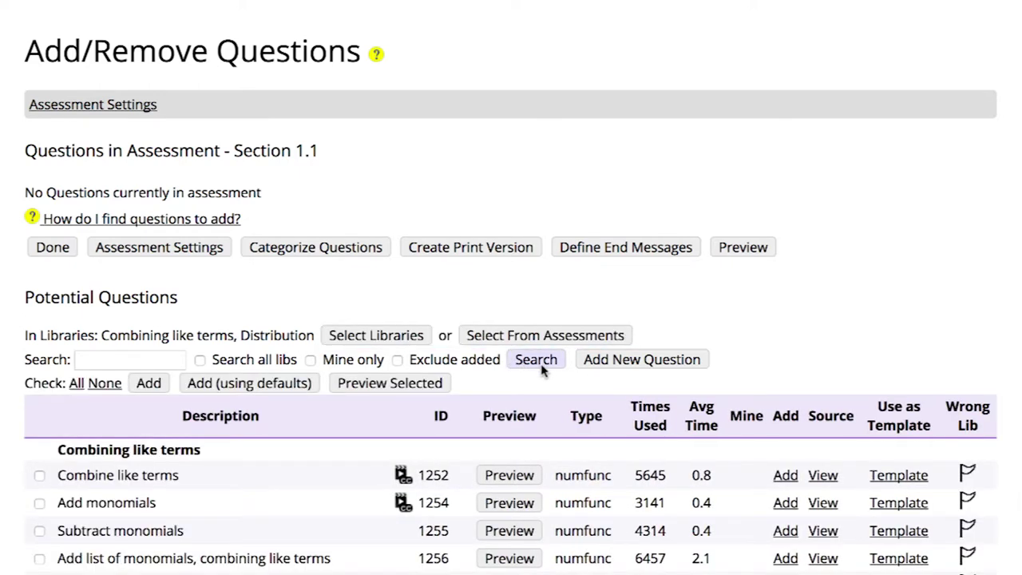
{"action": "scroll", "coordinate": [480, 343], "scroll_direction": "down", "scroll_amount": 2}
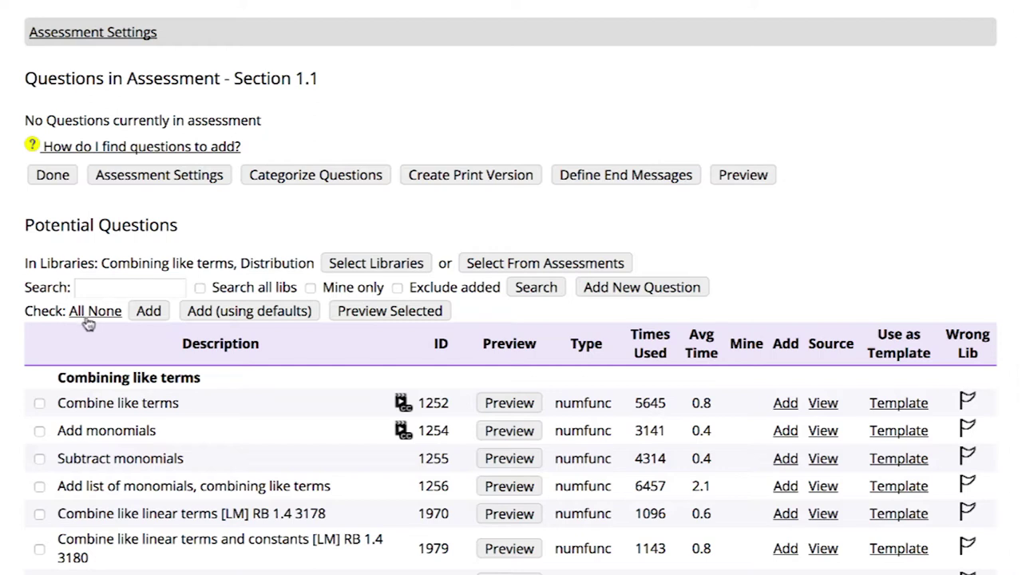
- Search all question libraries for "vertex"
{"action": "left_click", "coordinate": [104, 285]}
{"action": "type", "text": "vertex"}
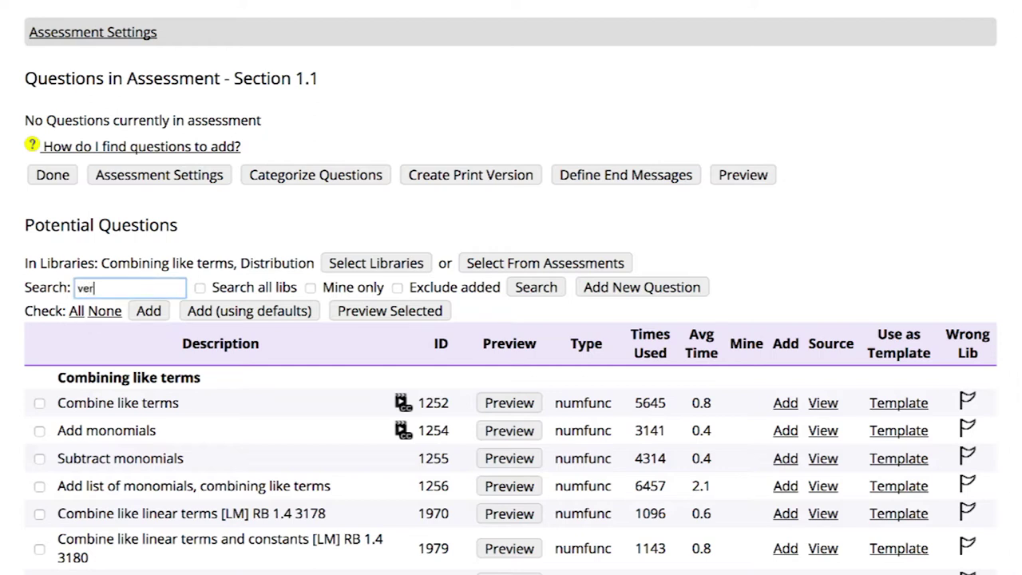
{"action": "left_click", "coordinate": [199, 289]}
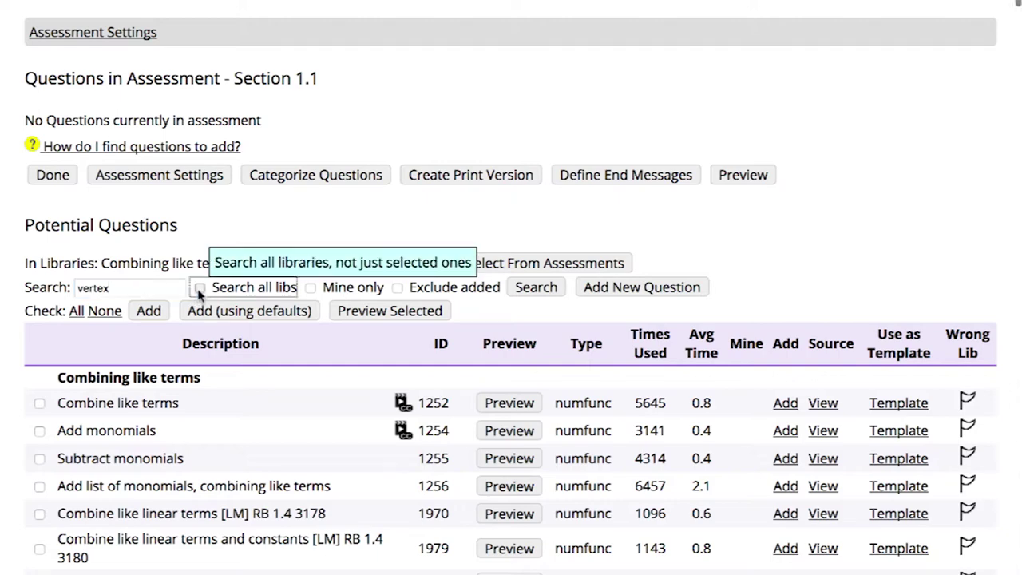
{"action": "left_click", "coordinate": [520, 294]}
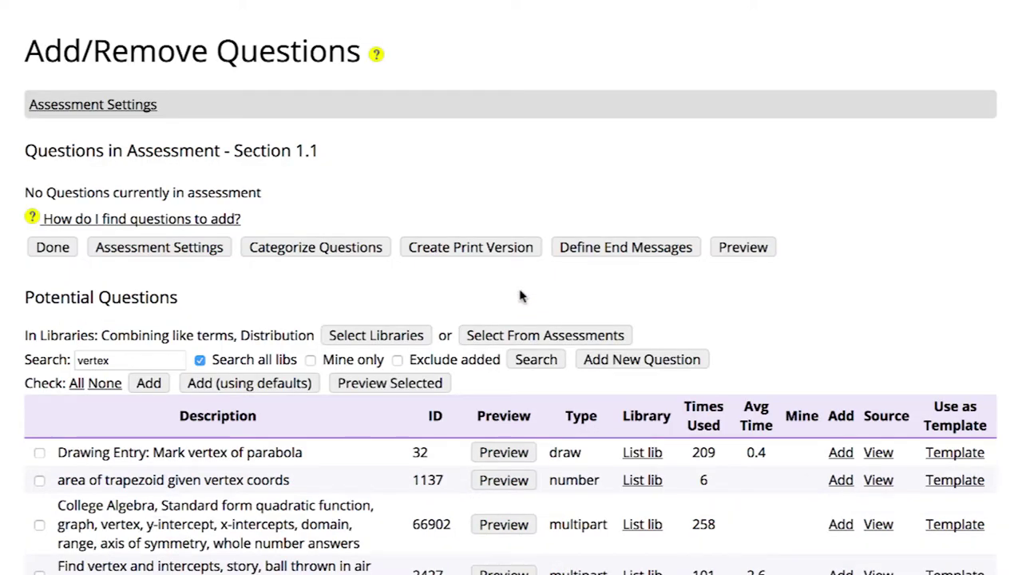
{"action": "scroll", "coordinate": [520, 296], "scroll_direction": "down", "scroll_amount": 3}
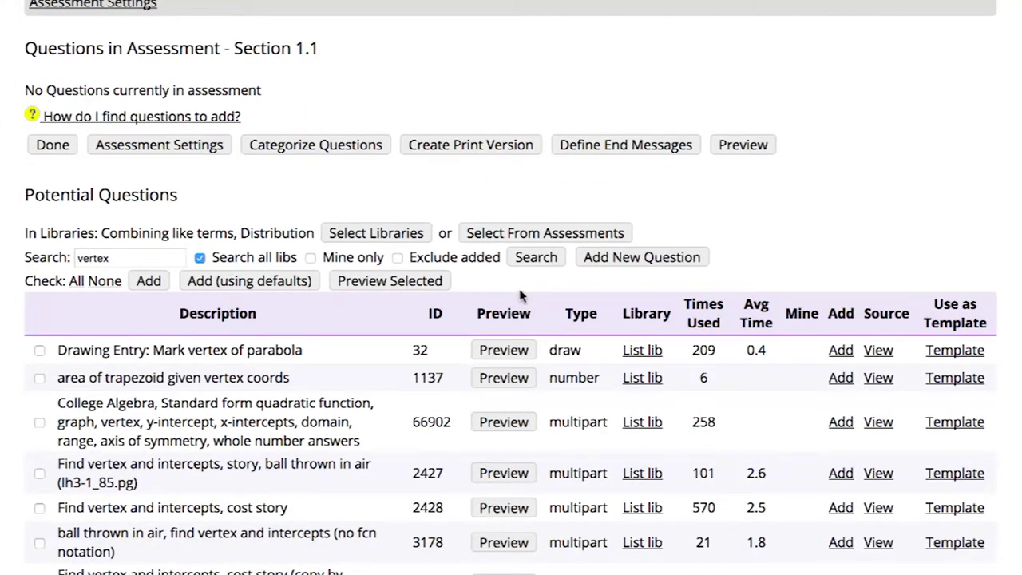
- Preview the "Drawing Entry: Mark vertex of parabola" question and return to the list of potential questions
{"action": "left_click", "coordinate": [514, 356]}
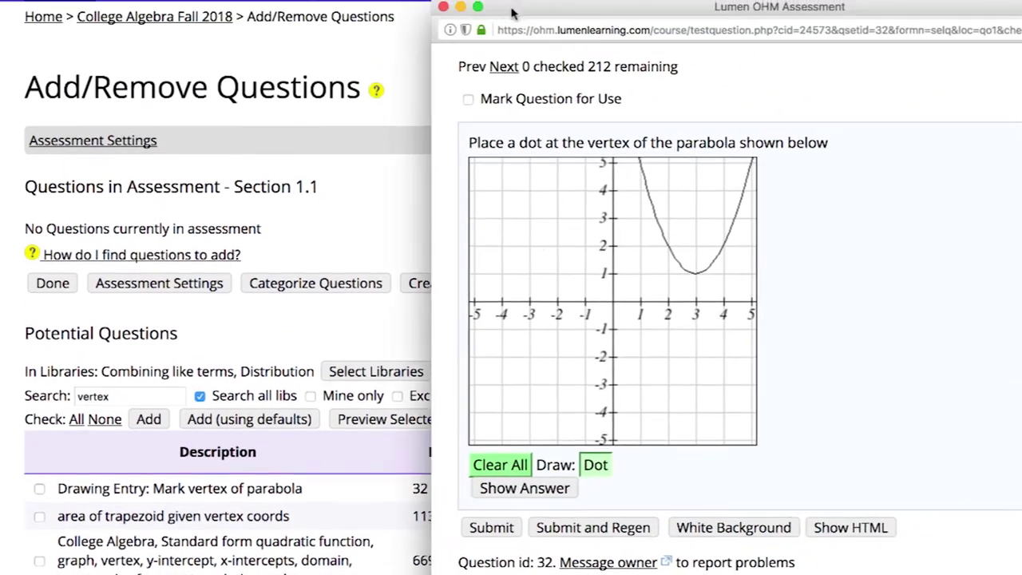
{"action": "left_click_drag", "start_coordinate": [514, 13], "coordinate": [406, 0]}
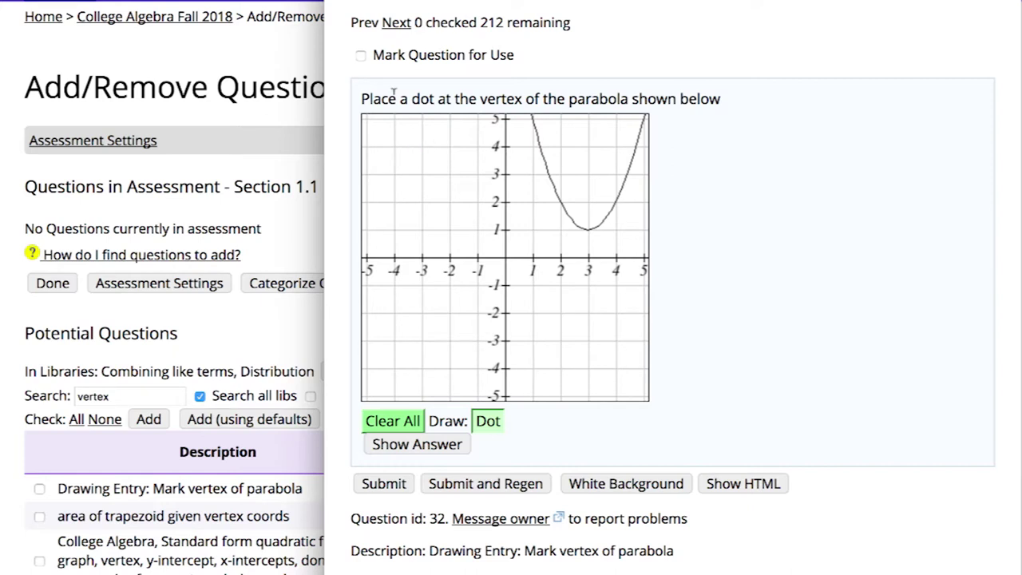
{"action": "left_click", "coordinate": [363, 59]}
{"action": "left_click", "coordinate": [361, 56]}
{"action": "left_click", "coordinate": [136, 441]}
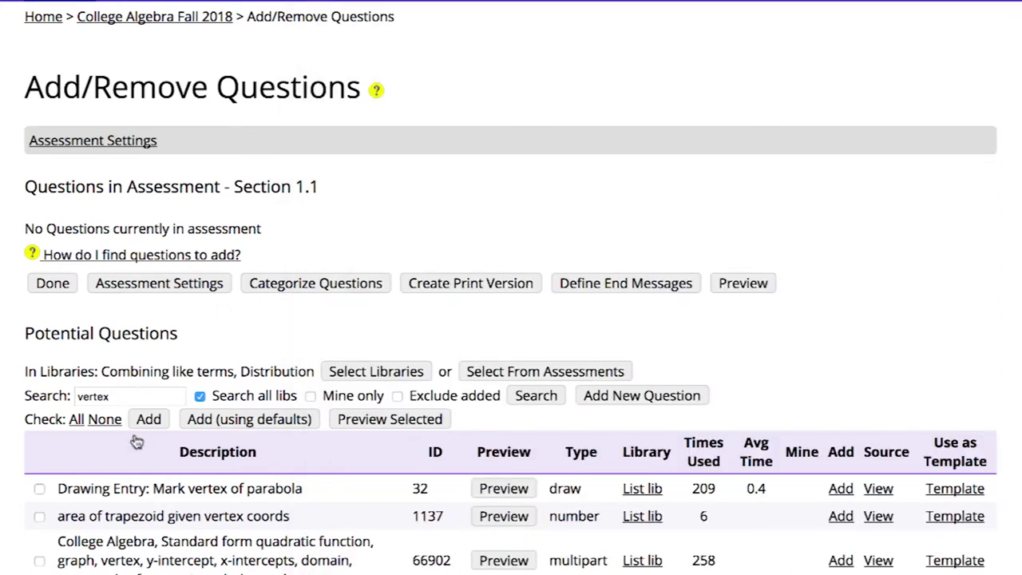
- Add "Drawing Entry: Mark vertex of parabola" and "area of trapezoid given vertex coords" to the Section 1.1 assessment using the default settings
{"action": "left_click", "coordinate": [39, 517]}
{"action": "left_click", "coordinate": [39, 516]}
{"action": "scroll", "coordinate": [39, 517], "scroll_direction": "down", "scroll_amount": 2}
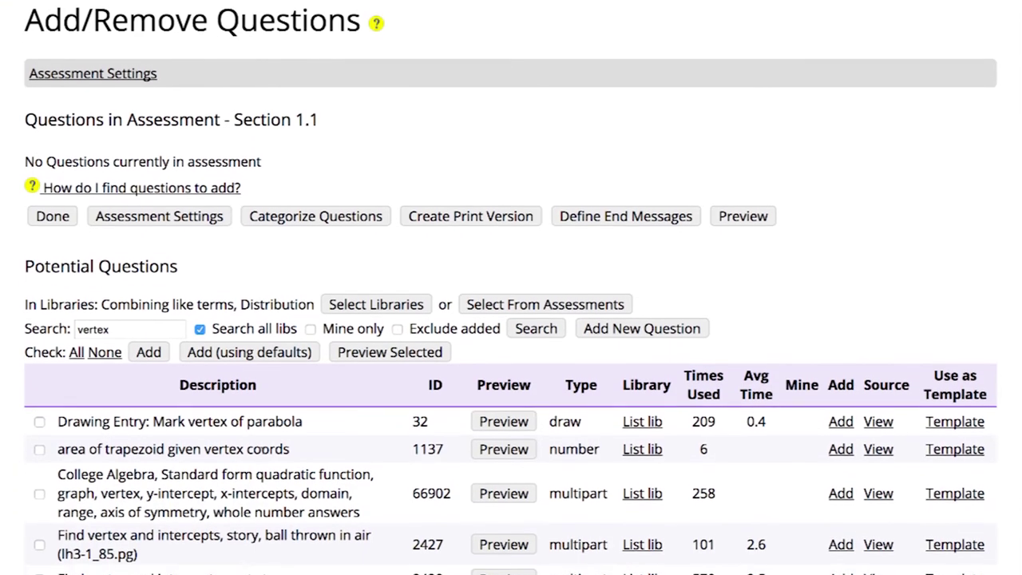
{"action": "scroll", "coordinate": [511, 320], "scroll_direction": "down", "scroll_amount": 3}
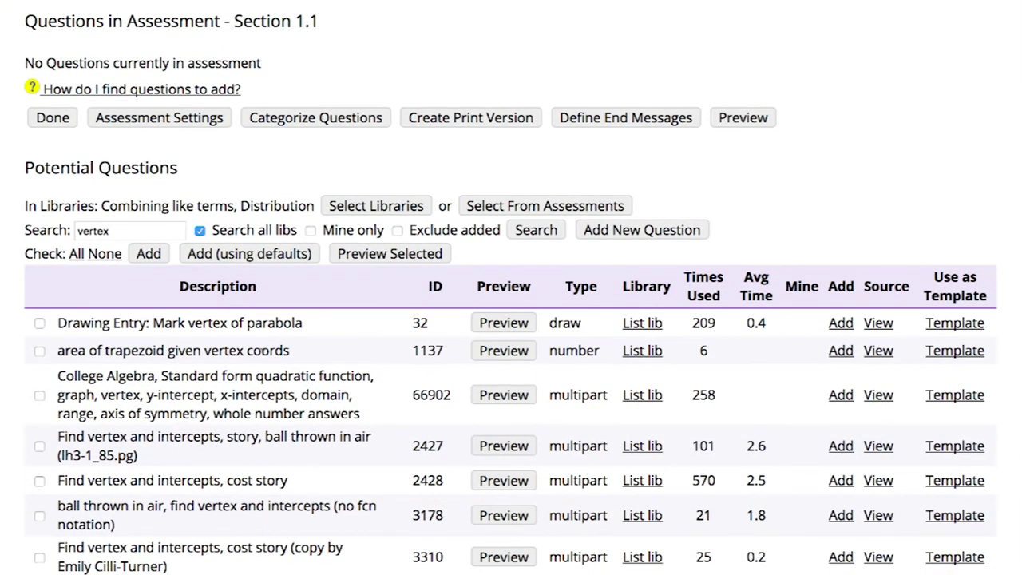
{"action": "left_click", "coordinate": [39, 323]}
{"action": "left_click", "coordinate": [39, 351]}
{"action": "left_click", "coordinate": [262, 256]}
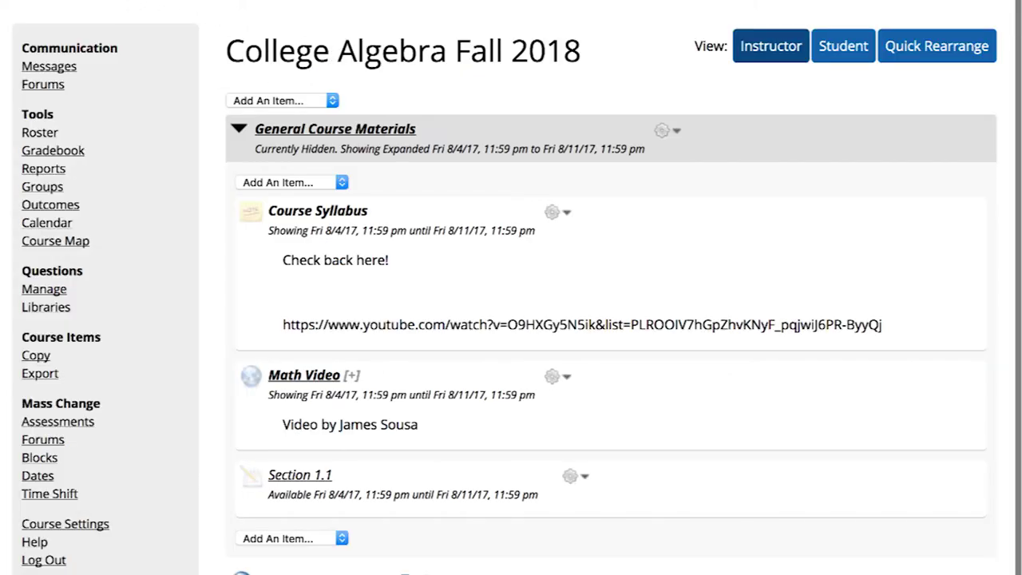
- Open the list of item types that can be added above Course Syllabus in the General Course Materials block
{"action": "left_click", "coordinate": [297, 183]}
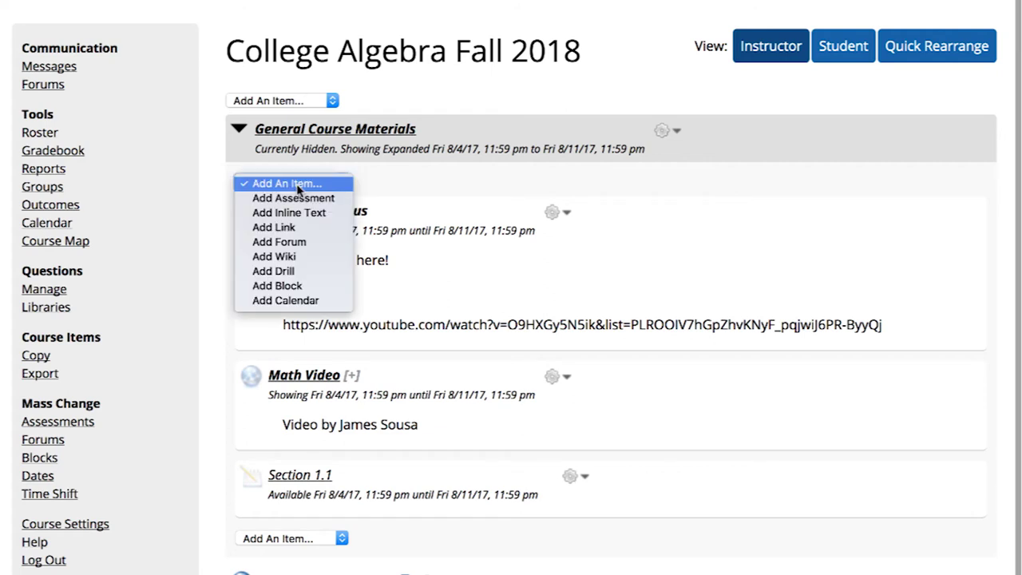